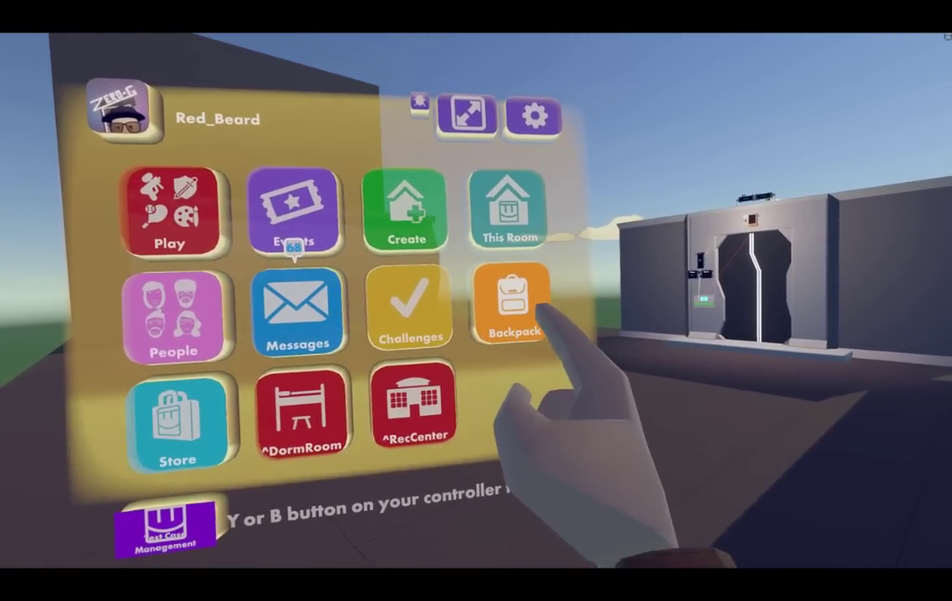
Equip the Maker Pen from the backpack and place a Rotator gizmo beside the dark doorway
left_click(539, 311)
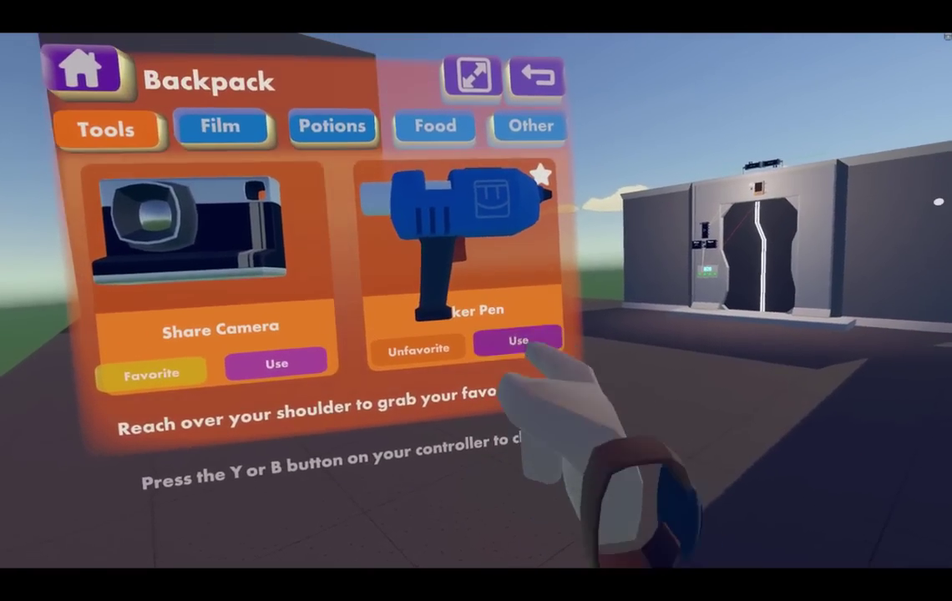
left_click(522, 343)
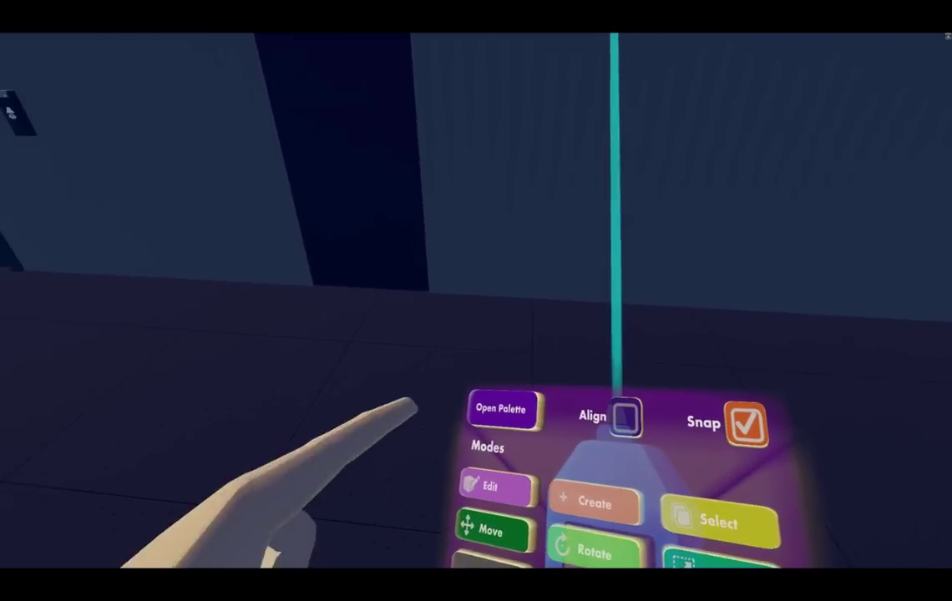
left_click(503, 416)
left_click(428, 254)
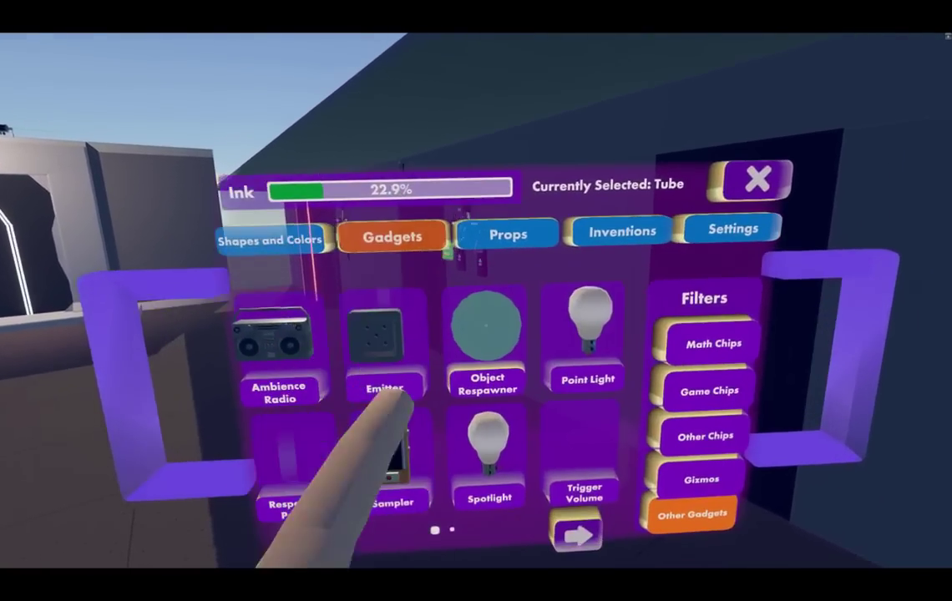
left_click(547, 342)
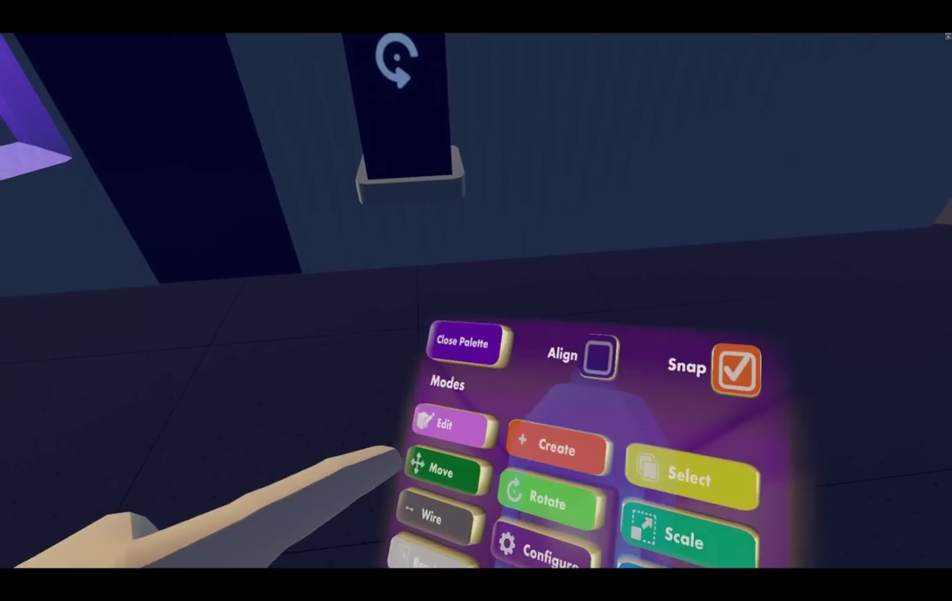
Turn the Rotator gizmo upside down so its shaft points toward the floor
left_click(466, 528)
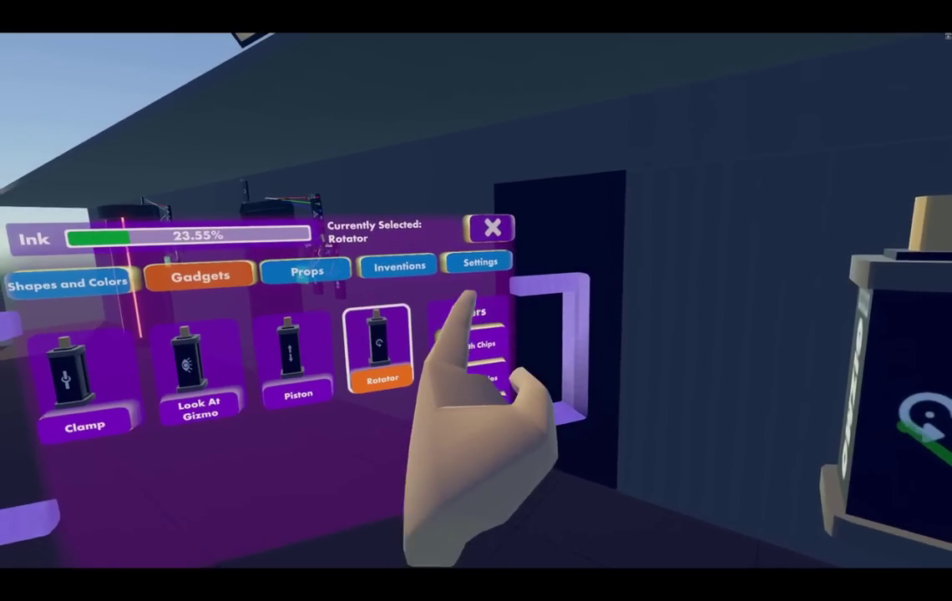
left_click(198, 261)
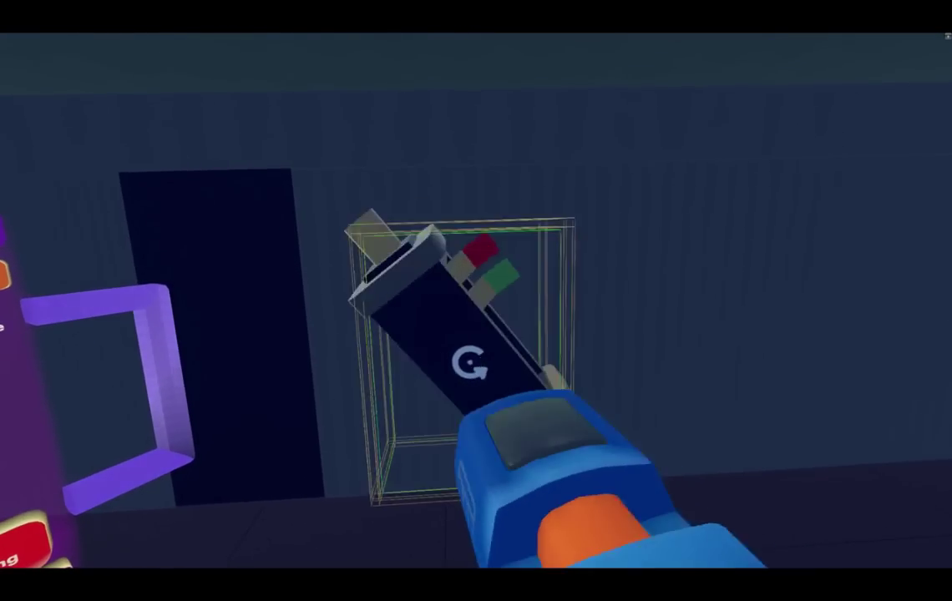
left_click_drag(469, 363, 603, 399)
left_click_drag(503, 391, 522, 316)
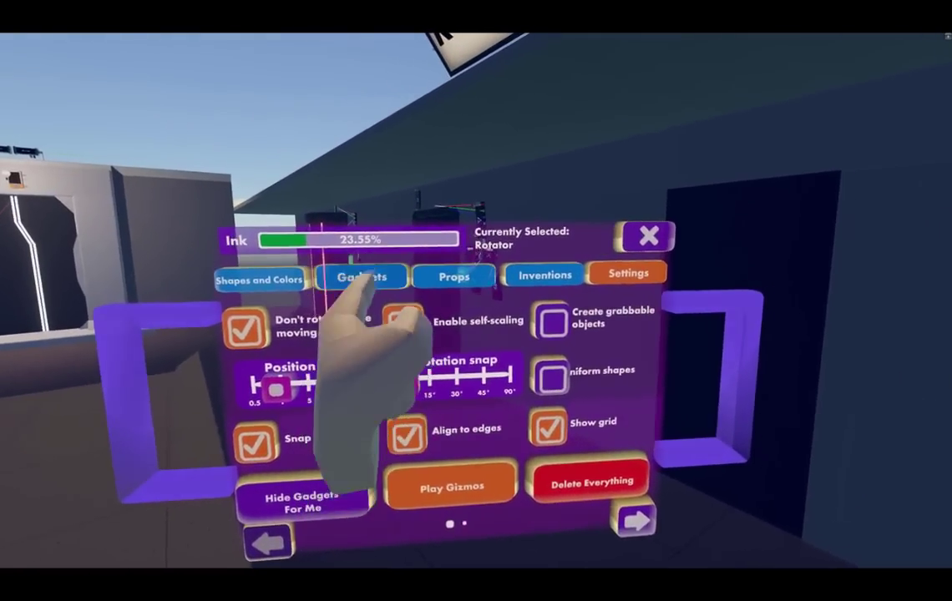
Place a State Machine chip above and beside the Rotator gizmo
left_click(362, 276)
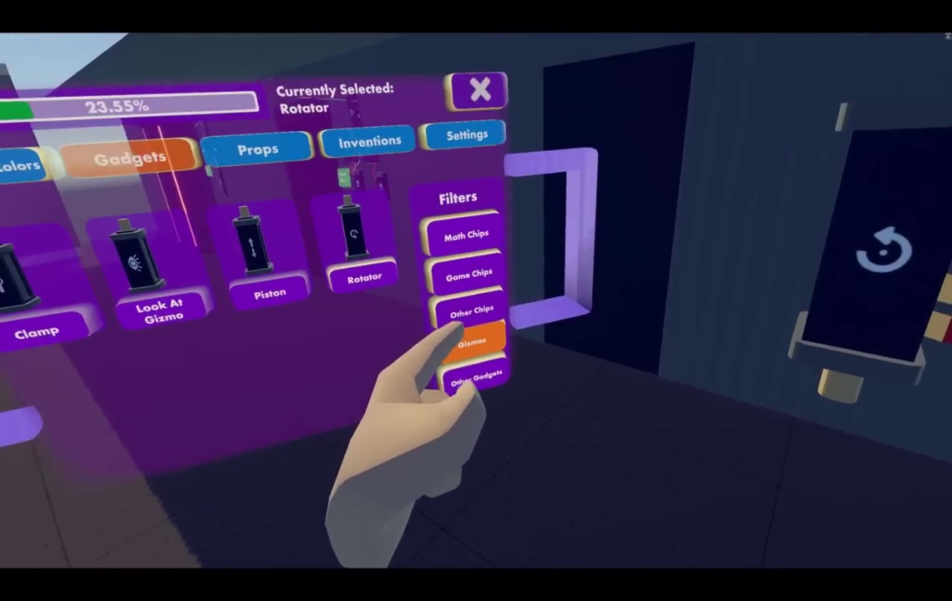
left_click(656, 378)
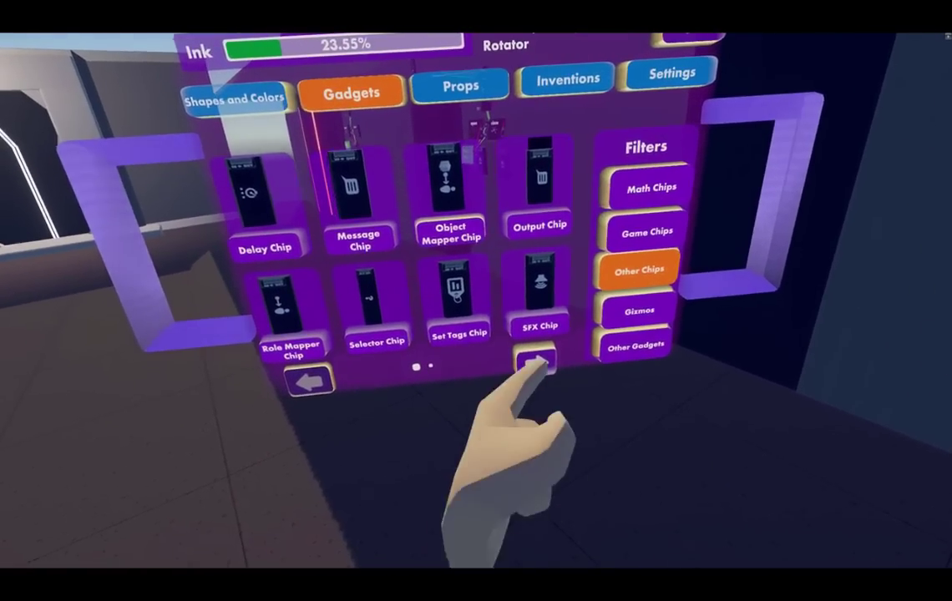
left_click(392, 460)
left_click(441, 288)
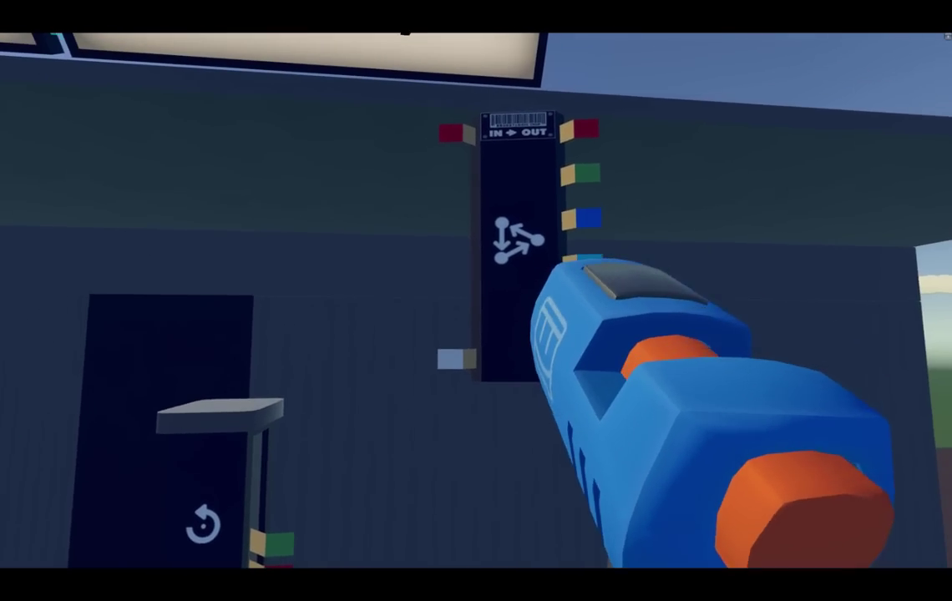
Place two State chips side by side below the State Machine chip, plus a button in front of them
key("Tab")
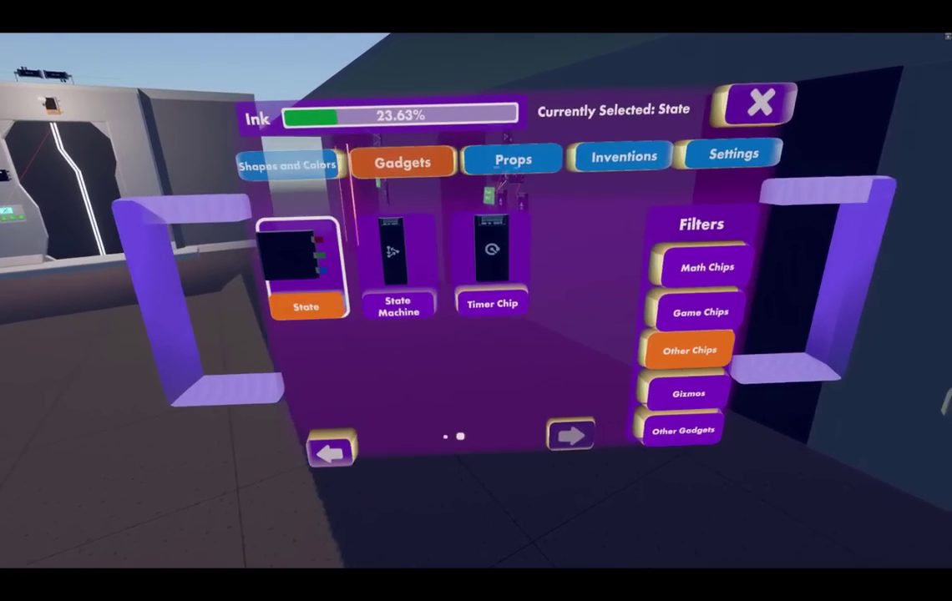
key("Tab")
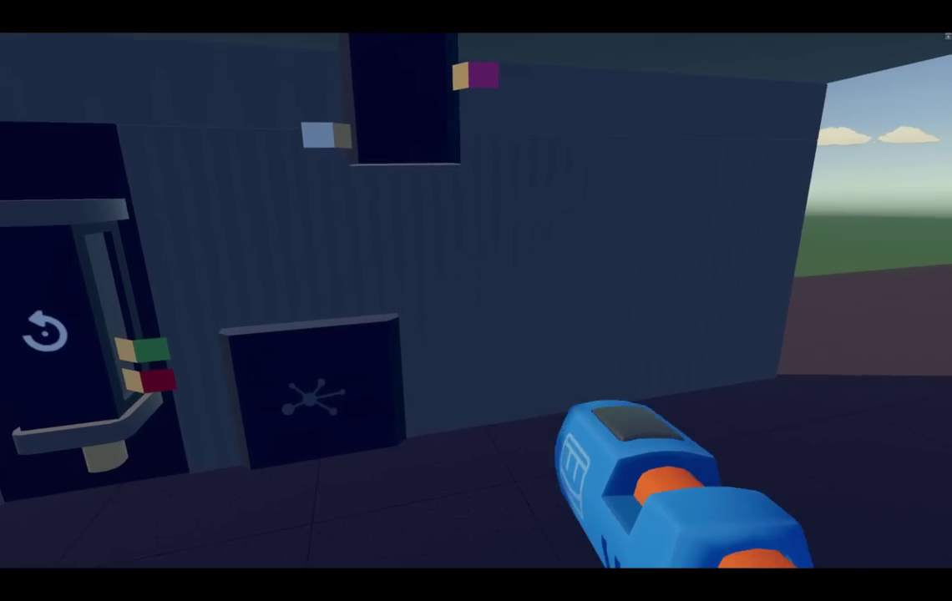
left_click(563, 359)
key("Tab")
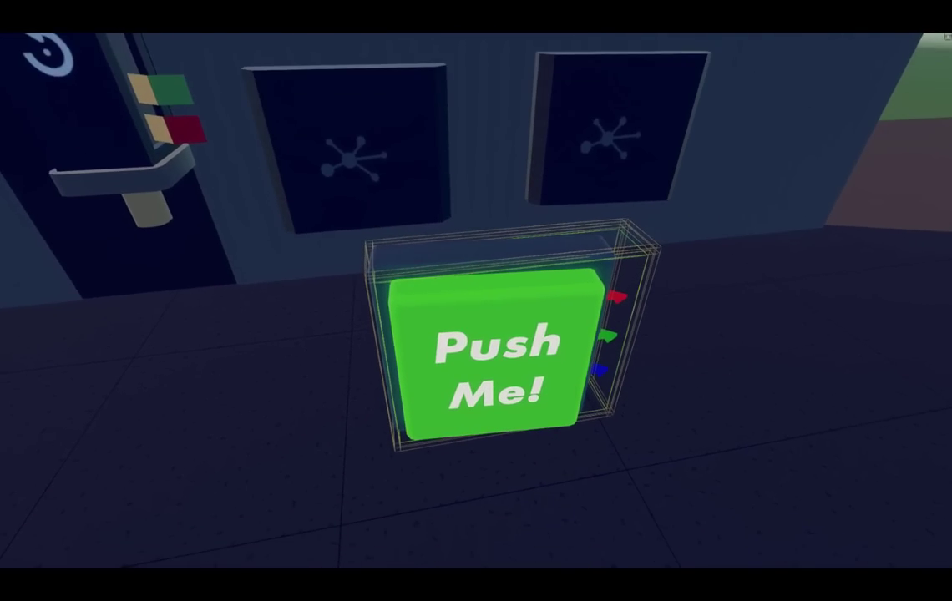
Wire the State Machine chip to the State chip nearest the Rotator
key("Tab")
left_click(453, 473)
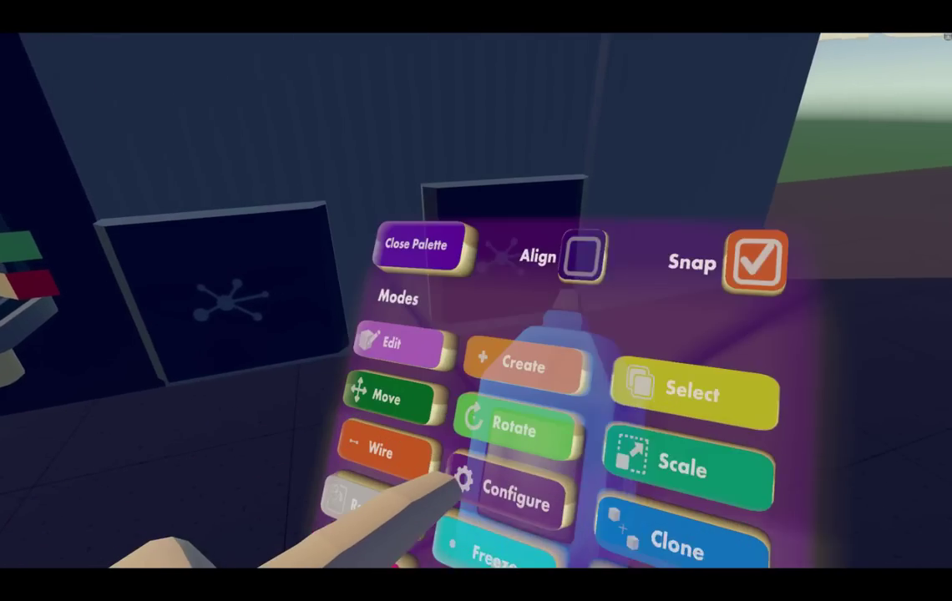
left_click(489, 463)
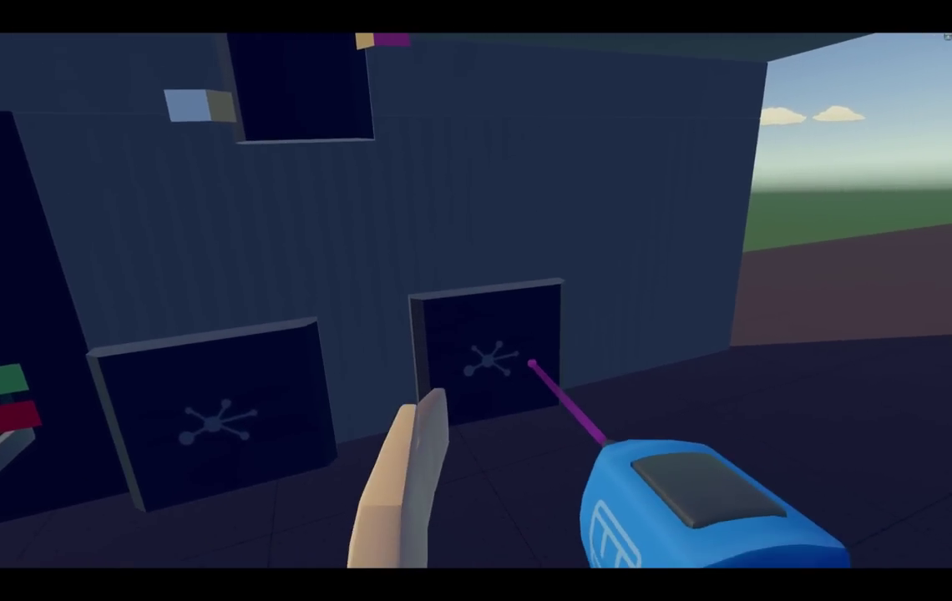
key("Escape")
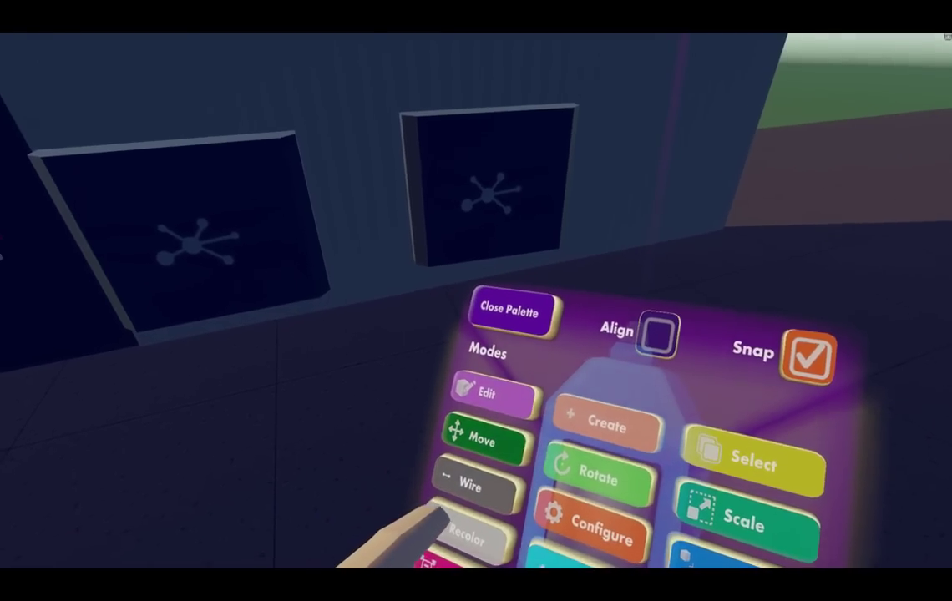
key("Escape")
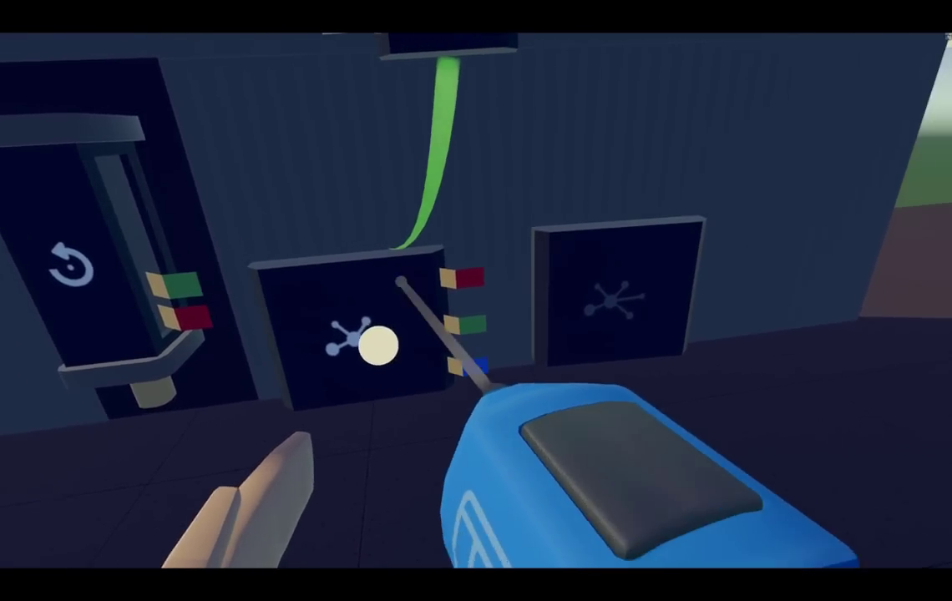
Wire the two State chips to each other in both directions and connect both transitions to the button
left_click_drag(378, 344, 547, 325)
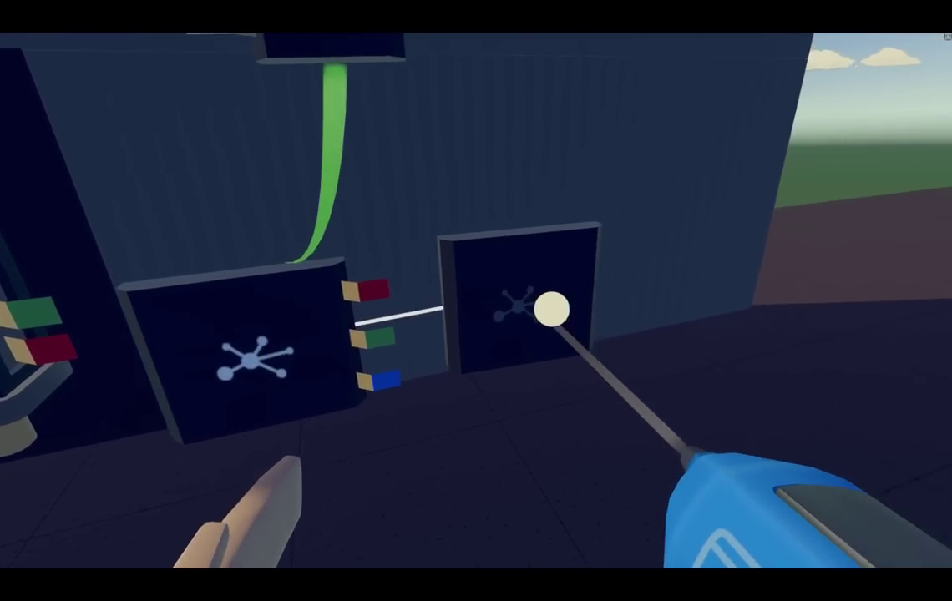
left_click(517, 344)
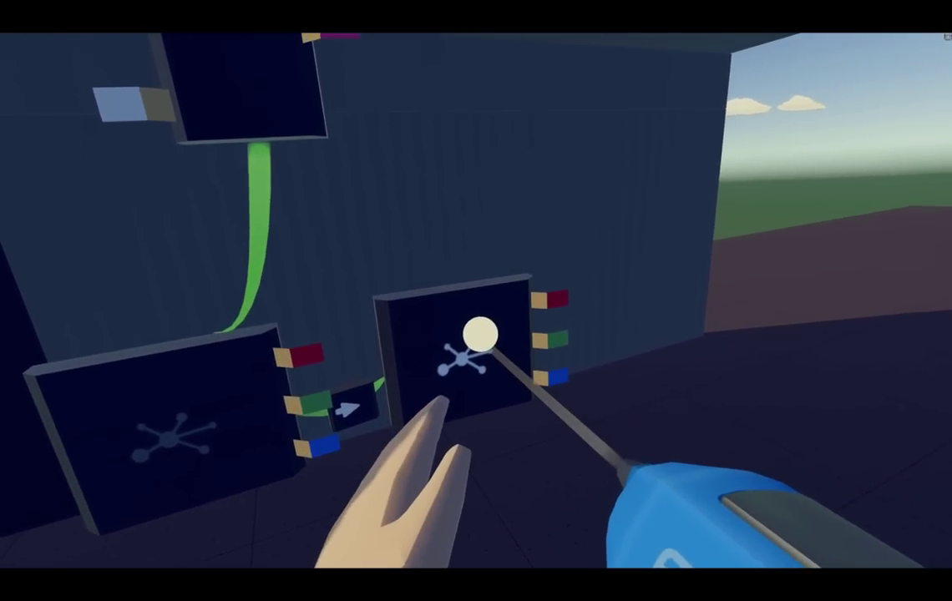
left_click_drag(523, 356, 450, 344)
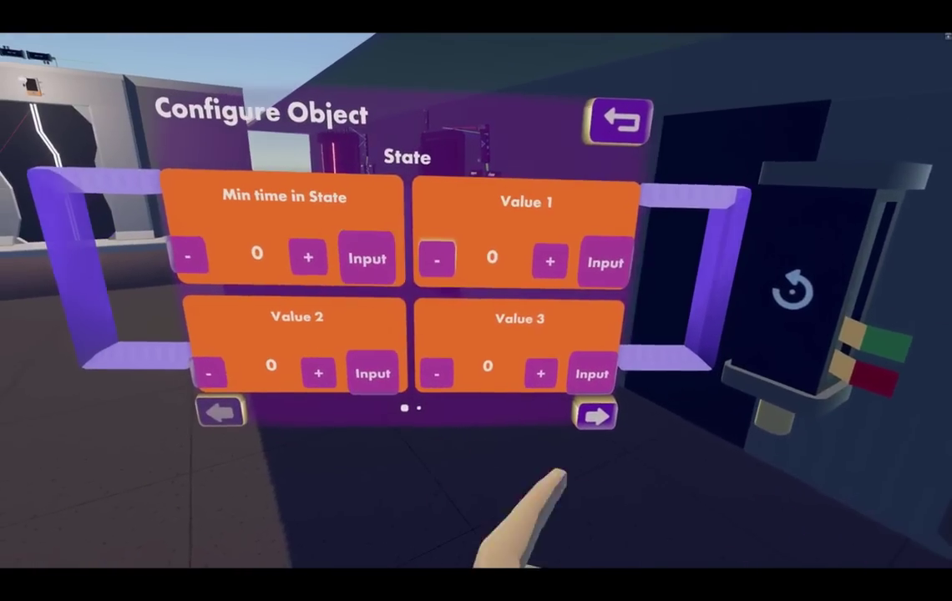
Name the State chip nearest the Rotator Open and the other one Close
left_click(679, 453)
left_click(505, 294)
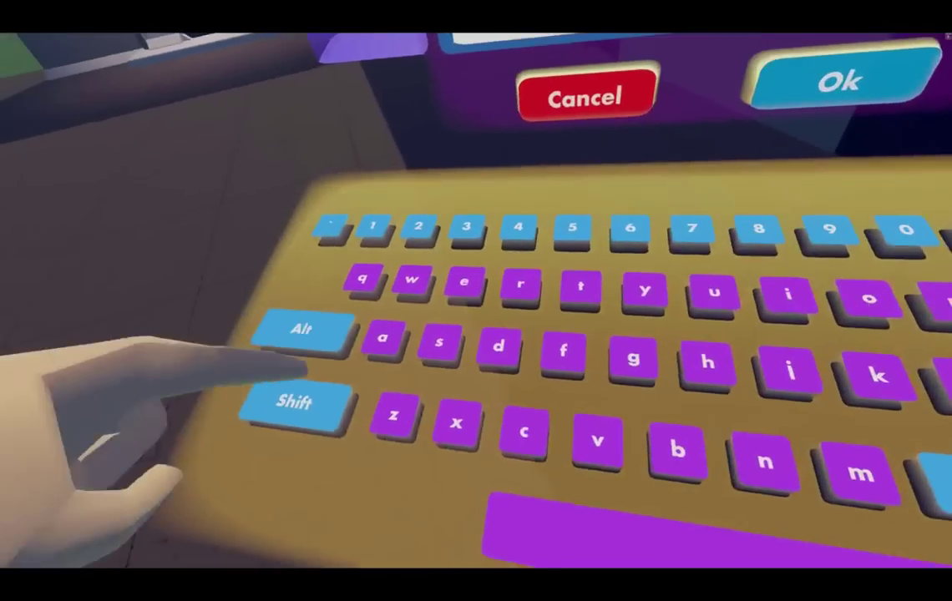
left_click(294, 401)
type("Open")
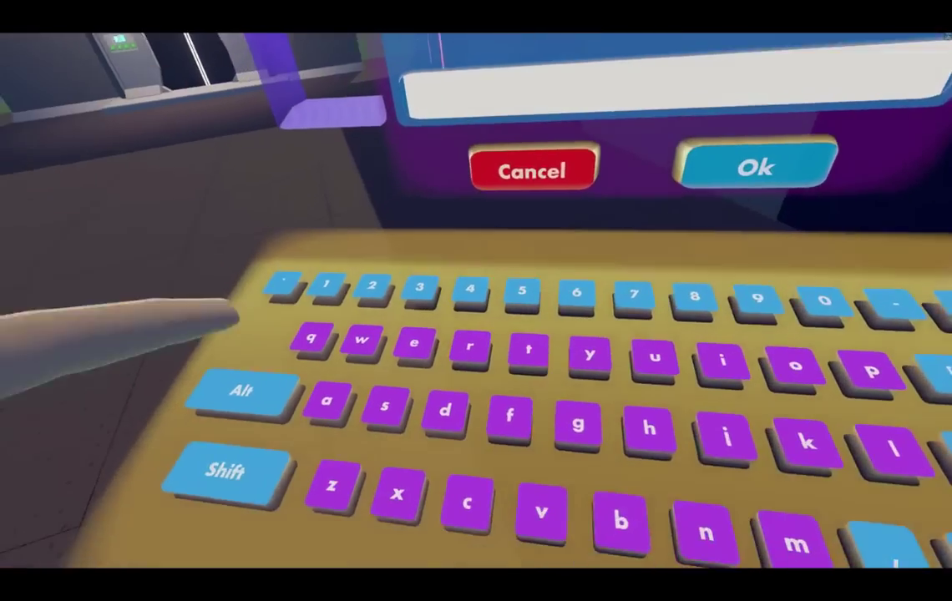
left_click(260, 384)
type("Clo")
type("los")
Enable Move to Target on the Rotator and wire the State Machine chip's first three value outputs to its inputs
left_click(673, 267)
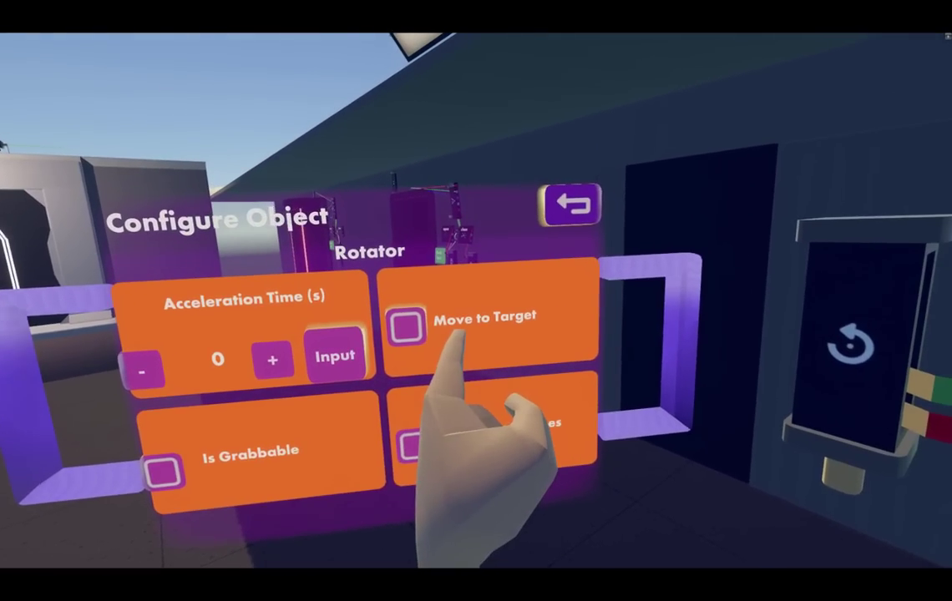
left_click(406, 326)
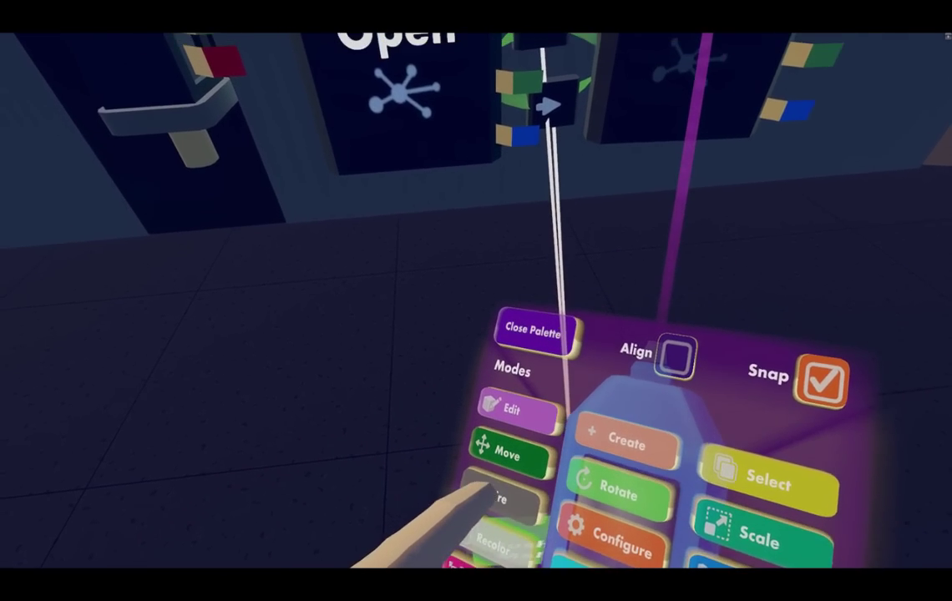
left_click(497, 501)
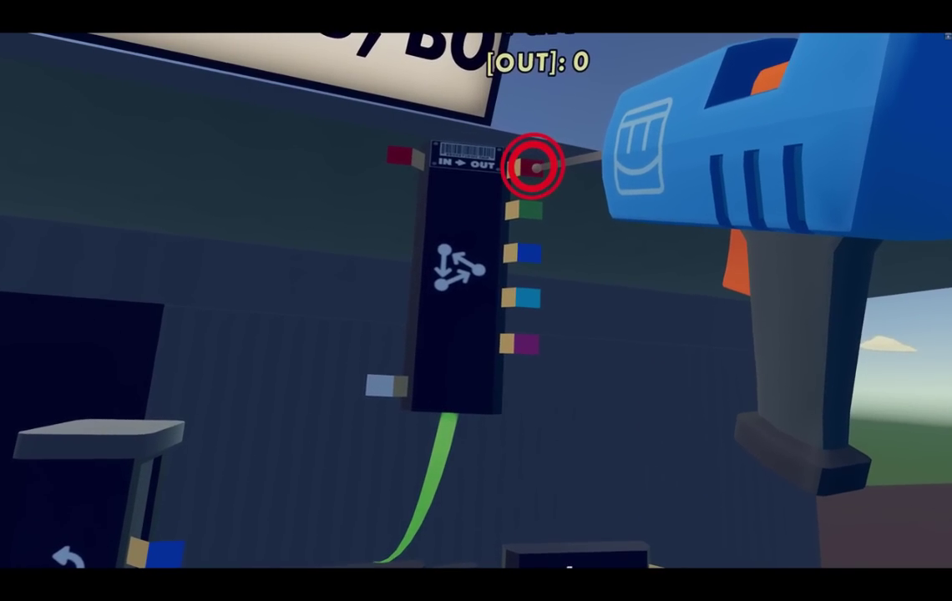
left_click_drag(537, 166, 334, 420)
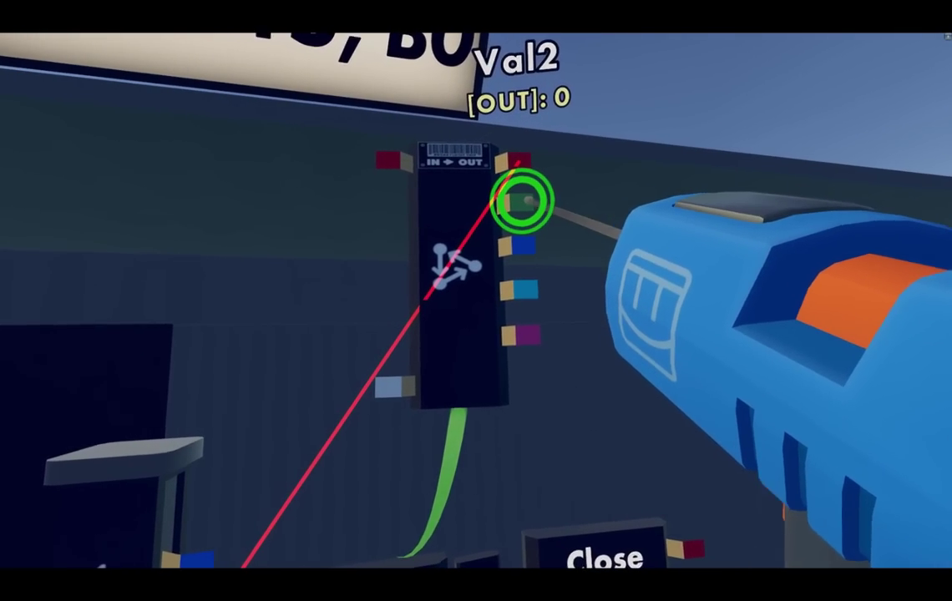
left_click_drag(523, 203, 447, 275)
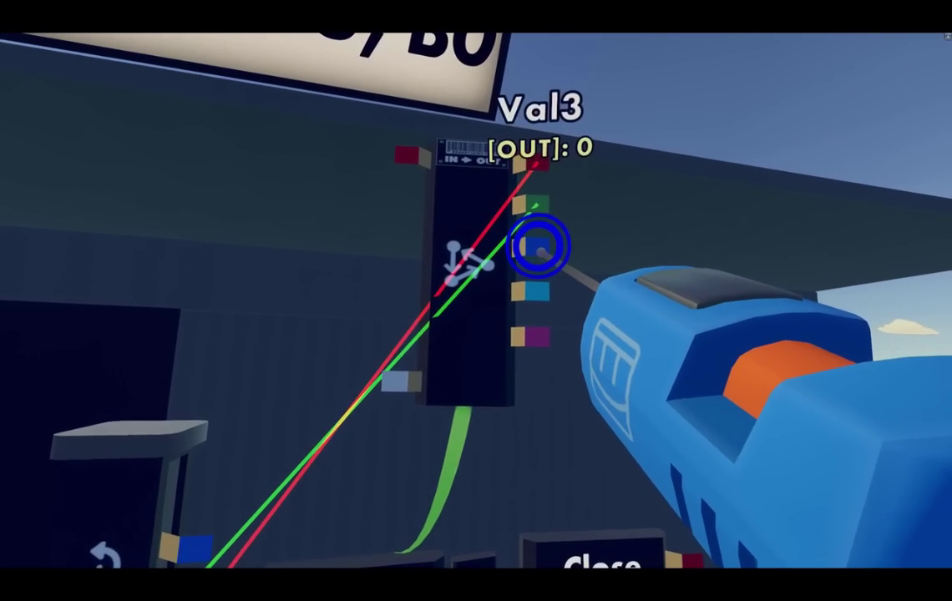
left_click_drag(539, 247, 416, 223)
left_click_drag(457, 297, 456, 292)
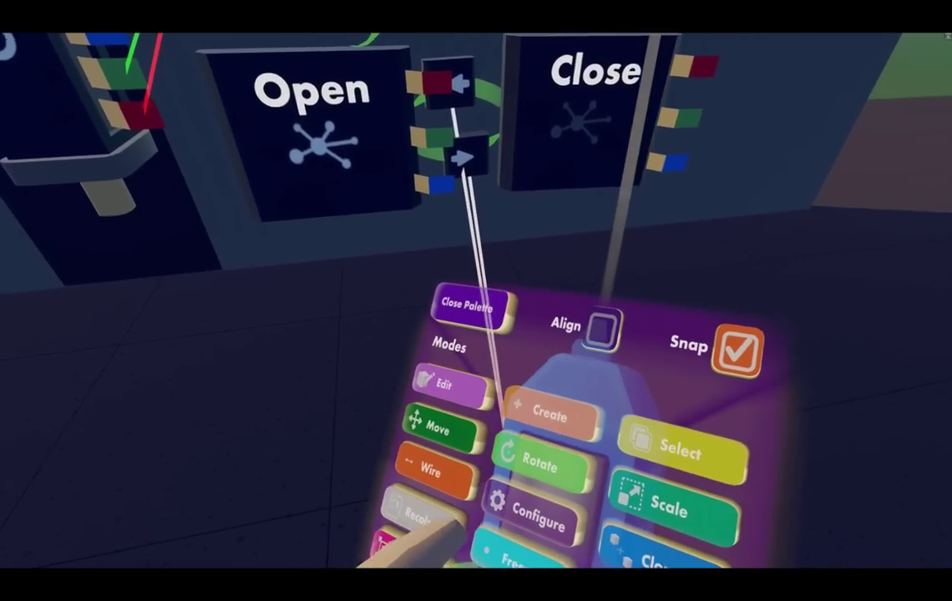
Configure the output values of the State chips, entering -15 as one of them
left_click(526, 523)
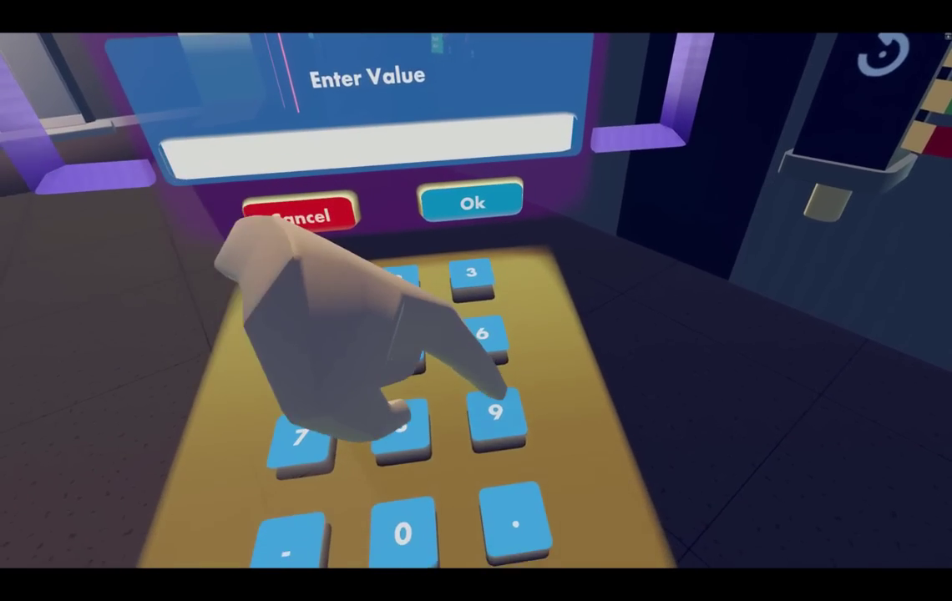
left_click(496, 409)
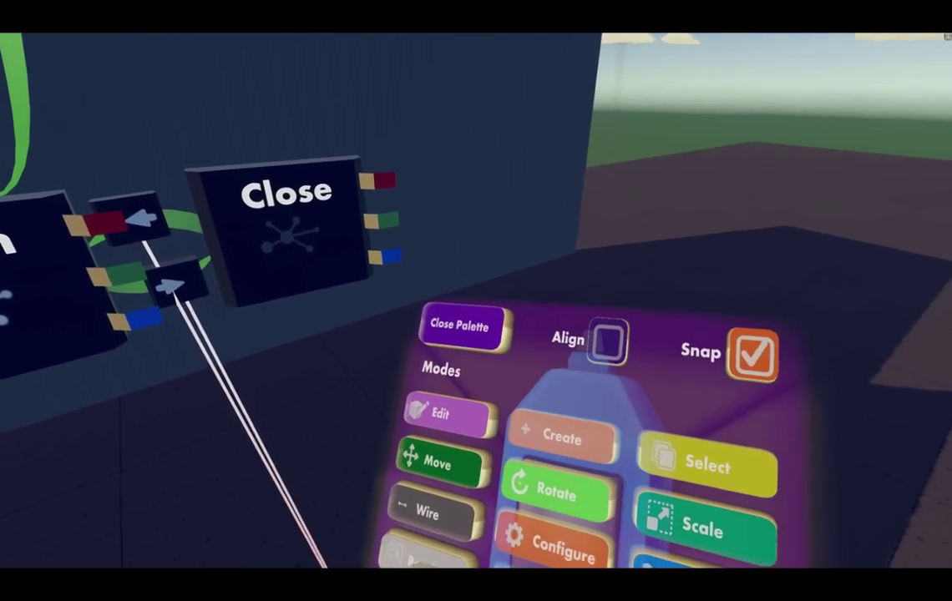
left_click(421, 510)
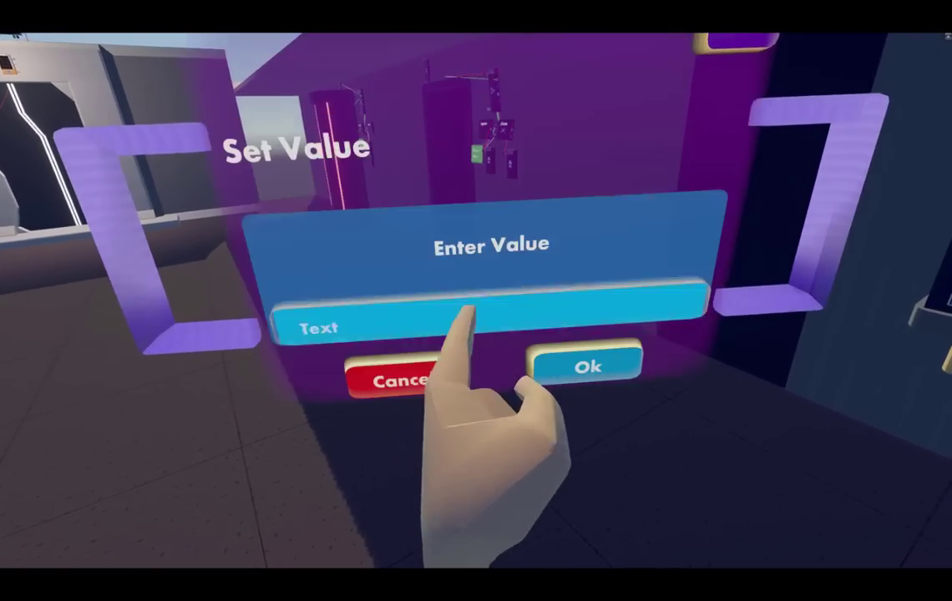
left_click(467, 311)
type("-15")
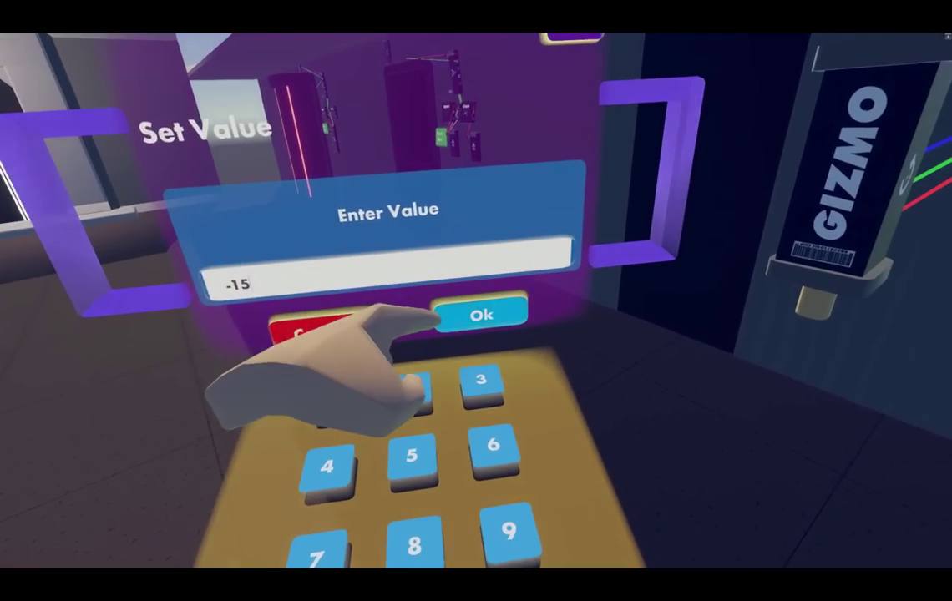
left_click(485, 282)
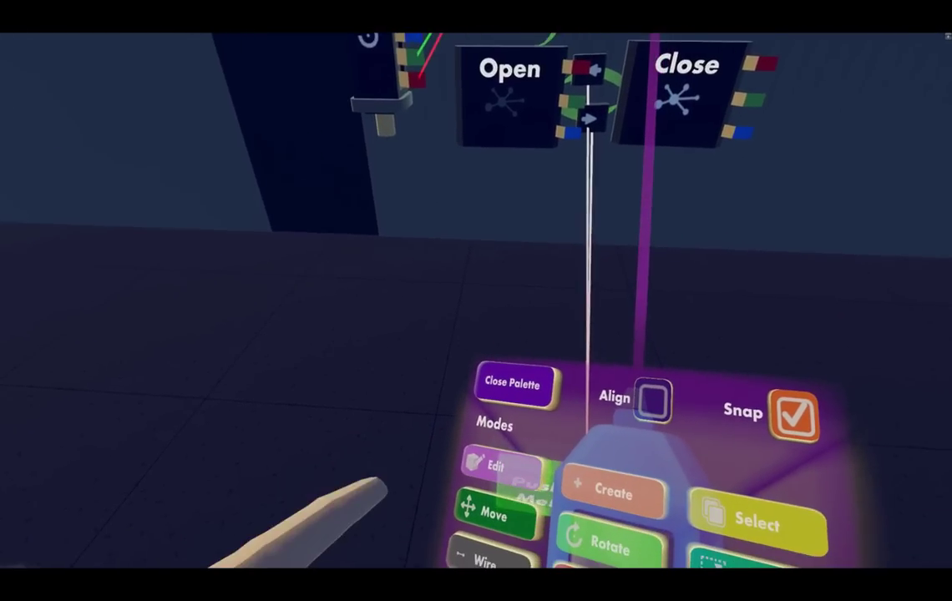
left_click(491, 511)
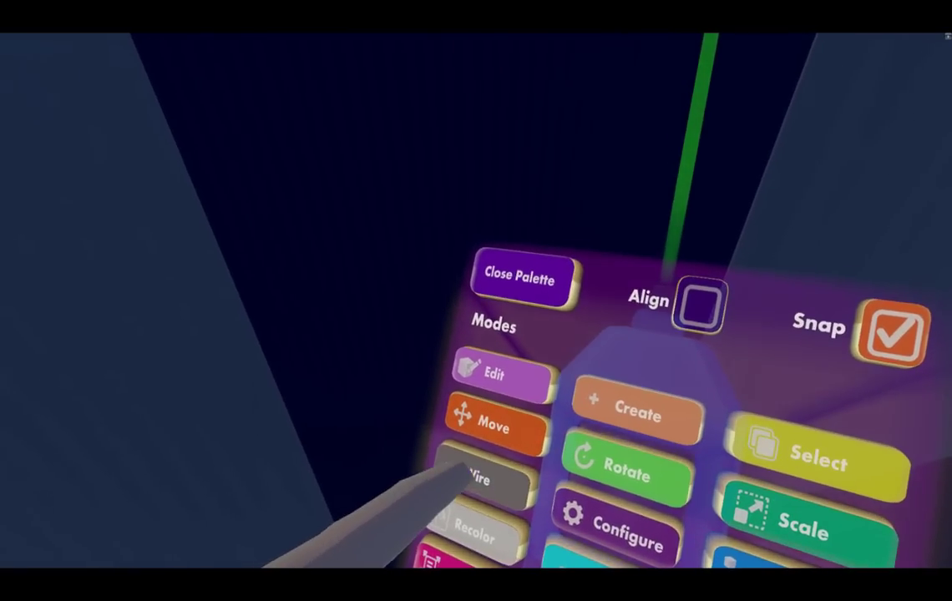
left_click(476, 478)
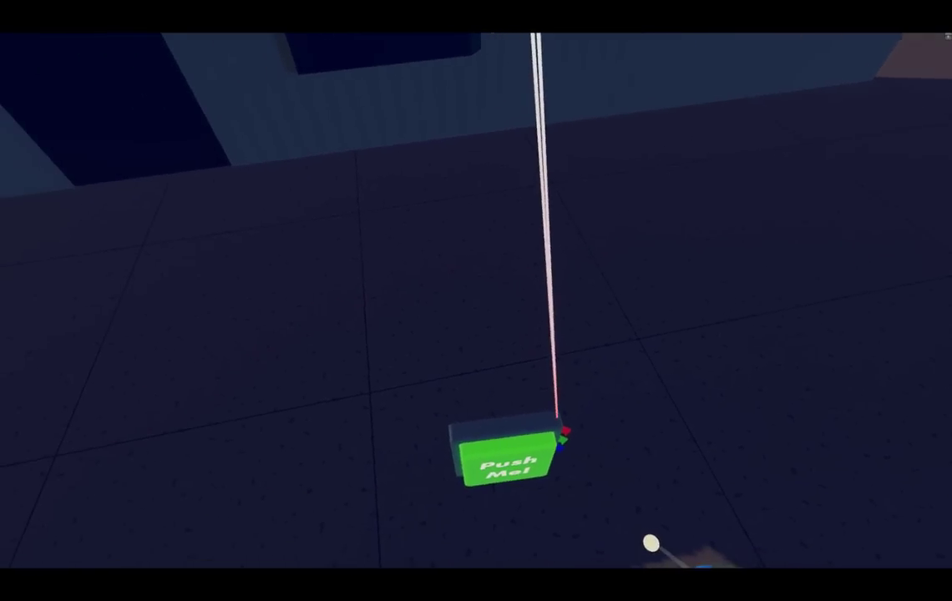
left_click(557, 415)
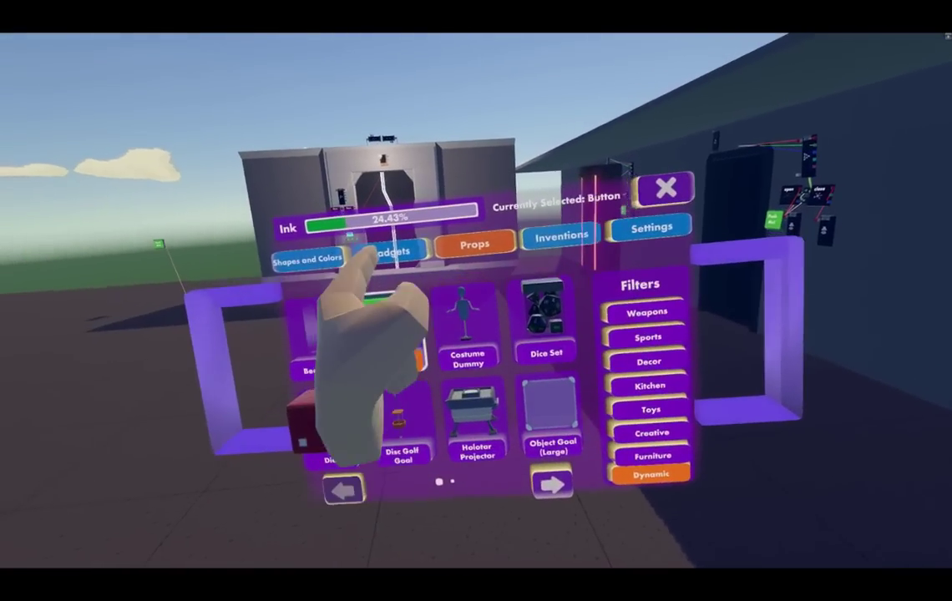
Find the SFX Chip among the gadgets and place one between the State chips and the Push Me! button
left_click(372, 250)
left_click(188, 214)
left_click(276, 188)
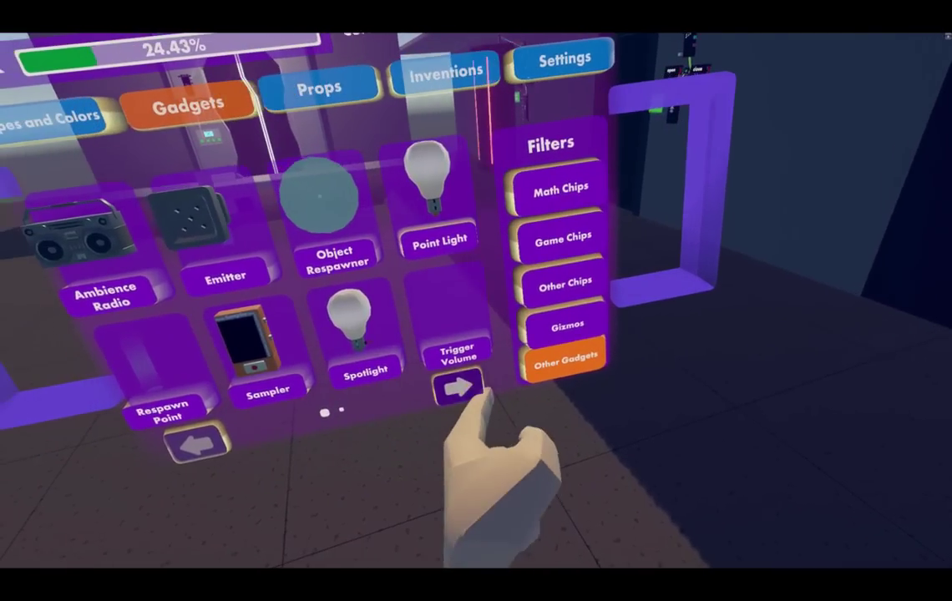
left_click(457, 387)
left_click(319, 88)
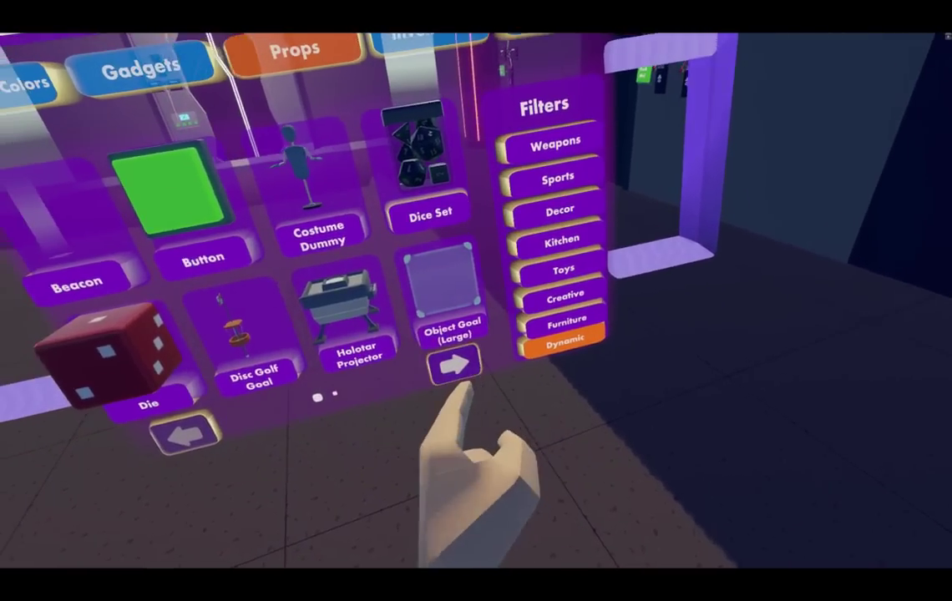
left_click(466, 374)
left_click(338, 179)
left_click(461, 207)
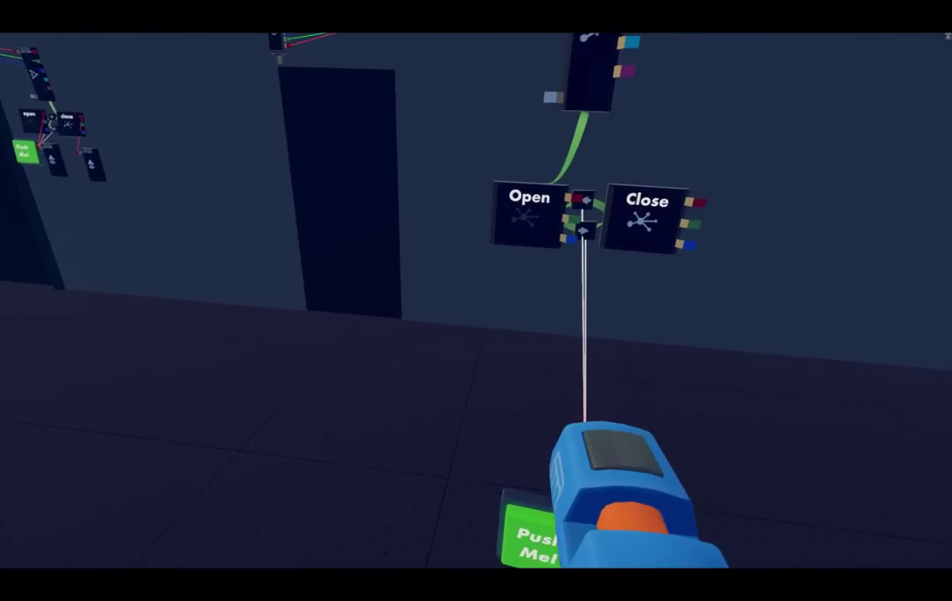
left_click(499, 347)
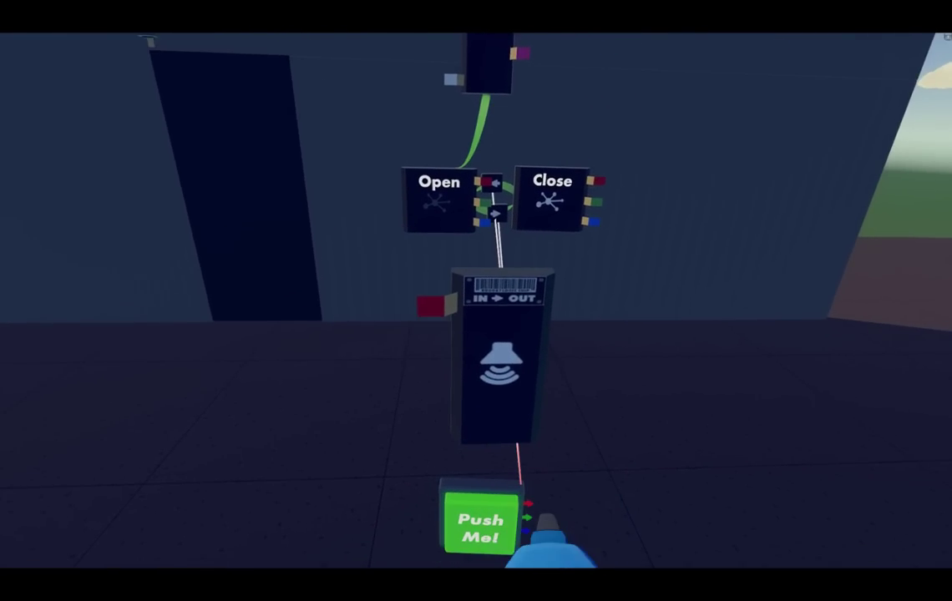
Configure the SFX chip to use the Whistle up sound
left_click(506, 555)
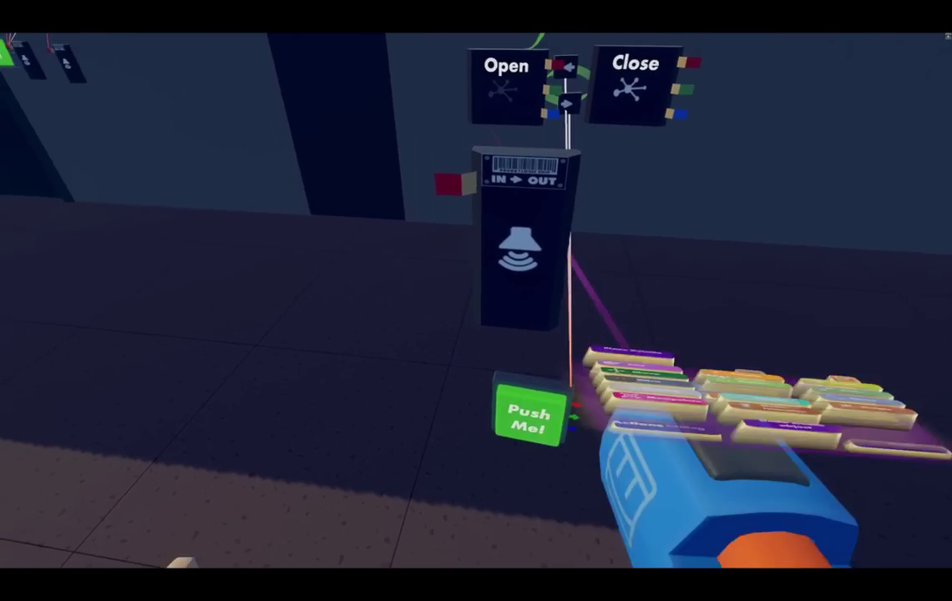
left_click(567, 268)
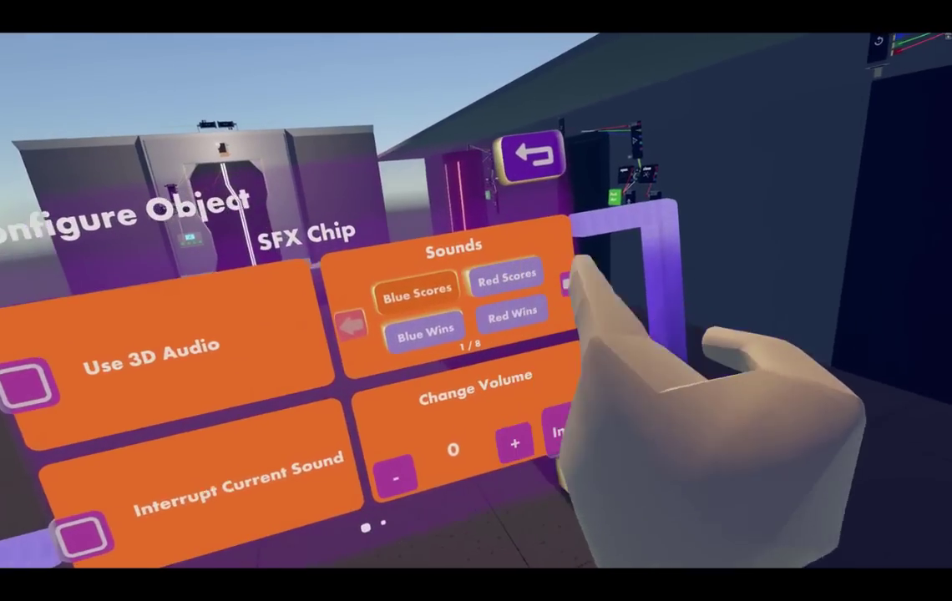
left_click(533, 266)
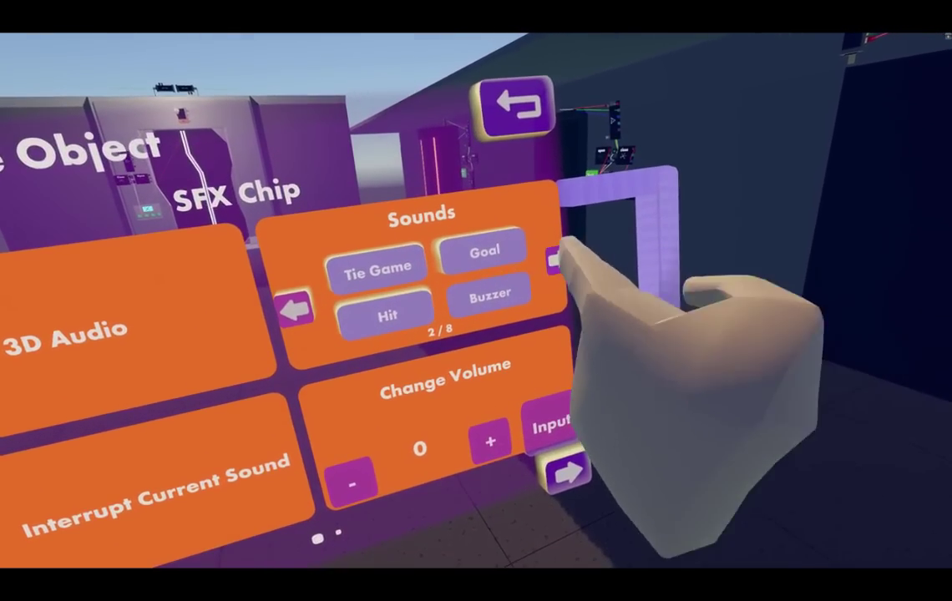
left_click(539, 273)
left_click(539, 273)
left_click(485, 271)
left_click(377, 307)
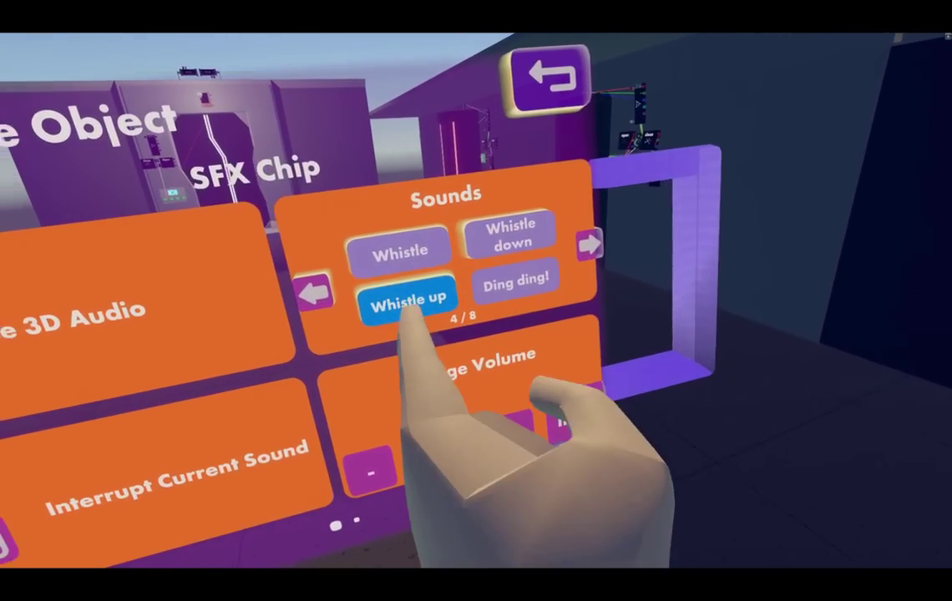
Add a second SFX chip beside the first one and configure its sound
left_click(499, 561)
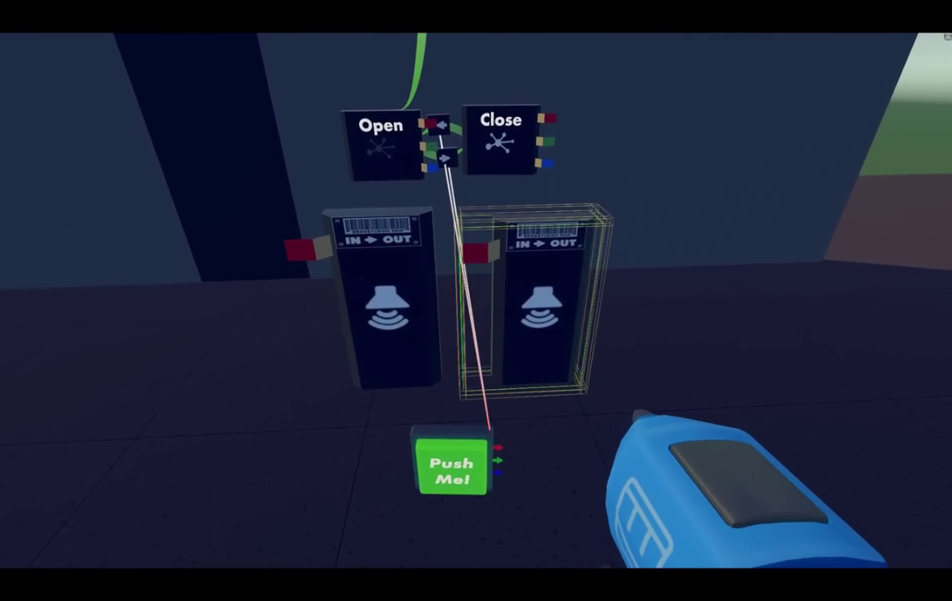
left_click(751, 501)
left_click(487, 544)
left_click(772, 385)
left_click(501, 253)
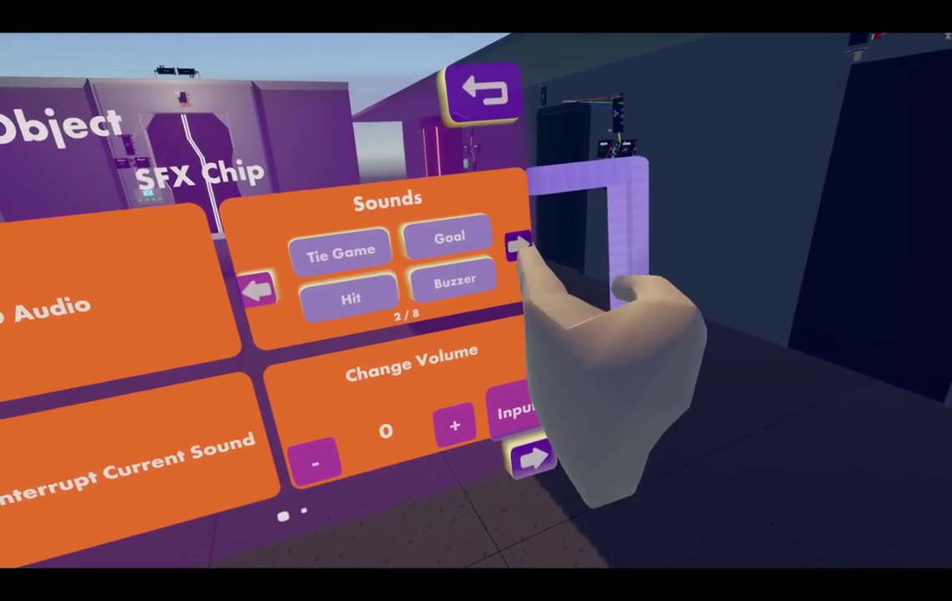
left_click(518, 245)
left_click(519, 245)
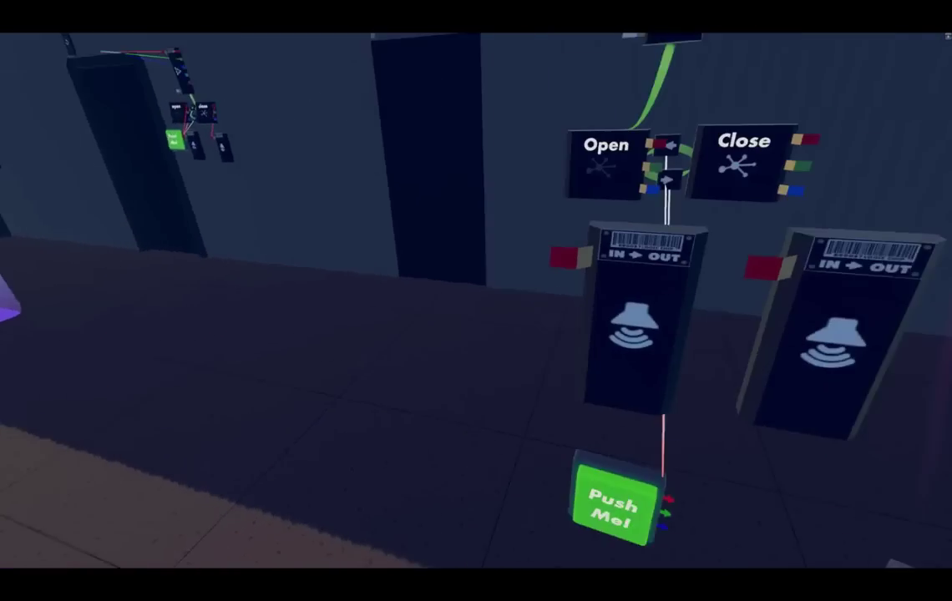
Move the two SFX chips so that one sits below the Open chip and the other below the Close chip
left_click(768, 526)
left_click(467, 480)
left_click_drag(484, 362, 511, 422)
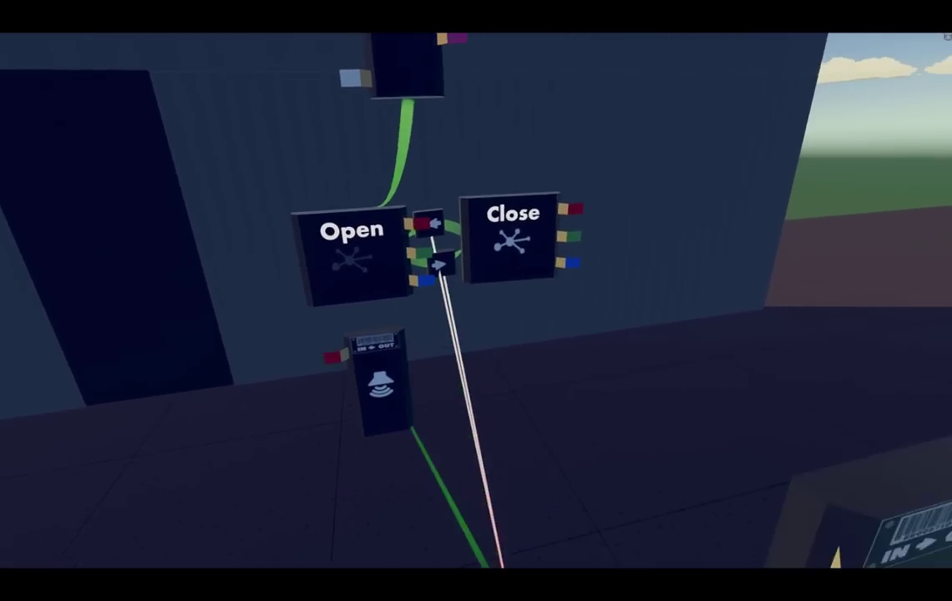
left_click_drag(383, 383, 499, 376)
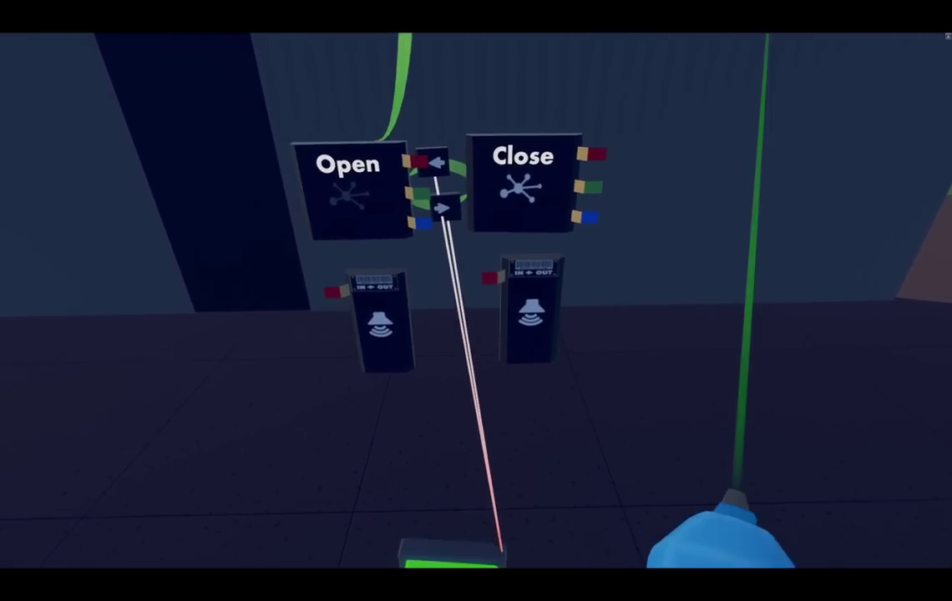
Wire the OnEnter output of the Open and Close chips each to the input of the SFX chip below it
left_click(733, 501)
left_click(506, 459)
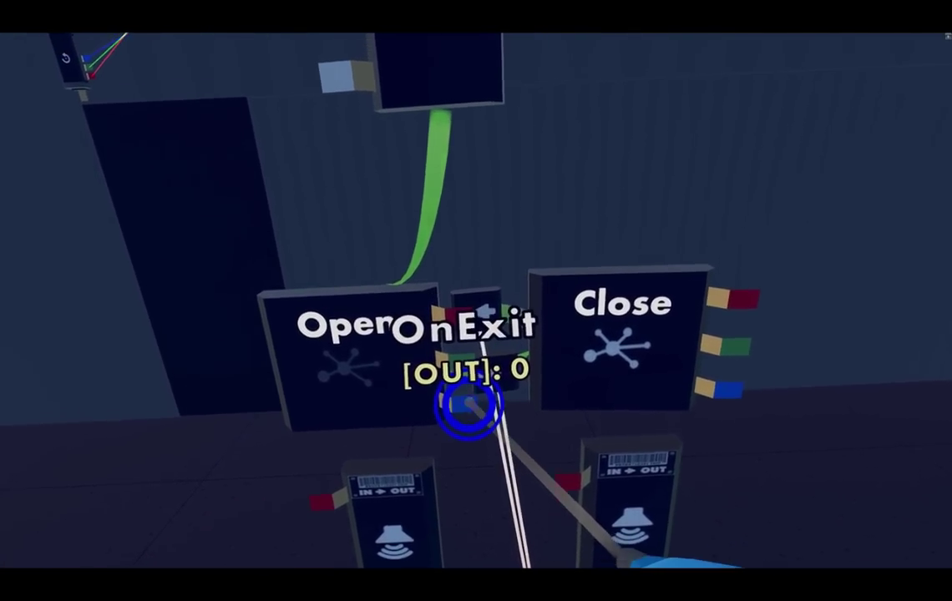
mouse_move(477, 315)
left_mouse_down()
mouse_move(495, 319)
mouse_move(438, 410)
mouse_move(441, 389)
mouse_move(390, 412)
left_mouse_up()
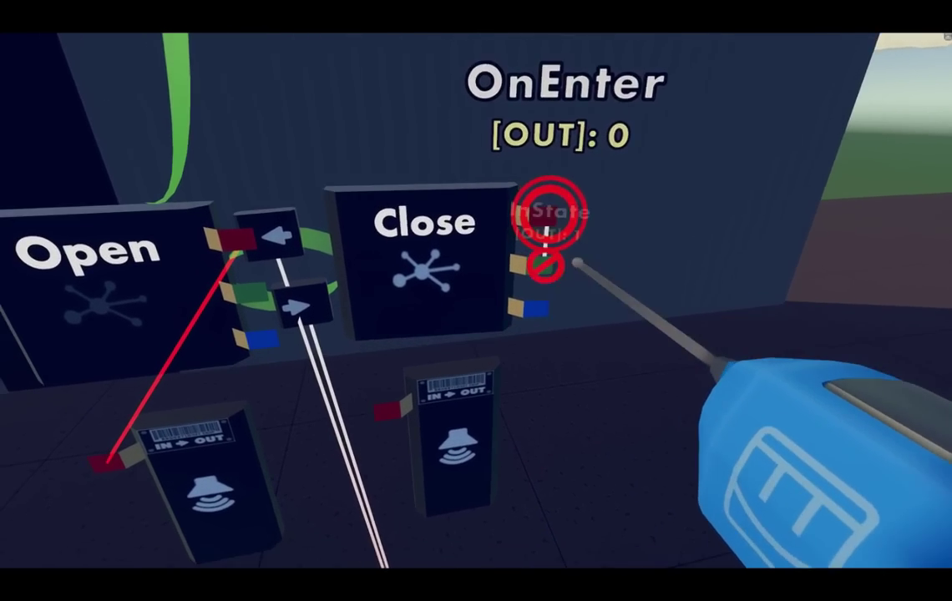
left_click_drag(549, 213, 468, 325)
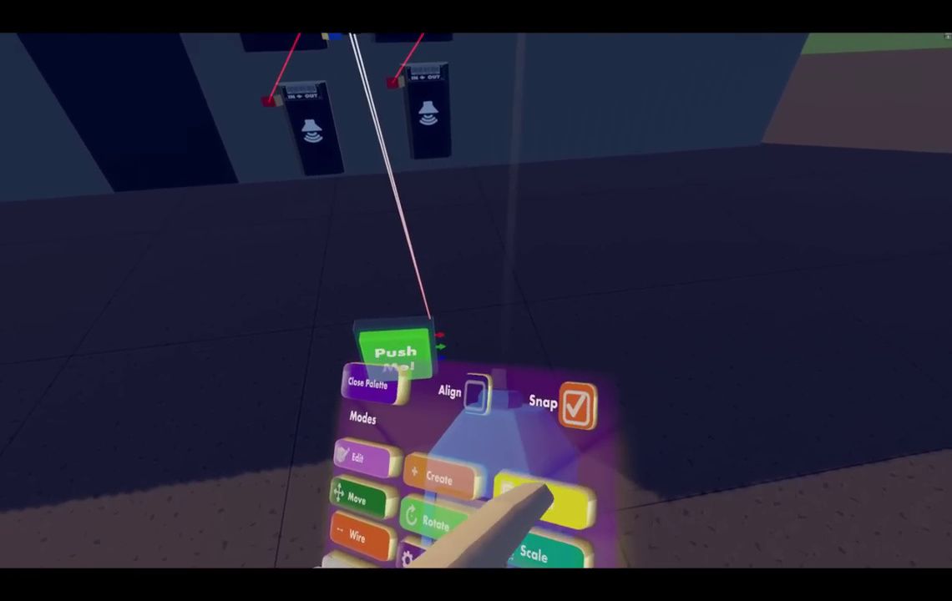
Move the Push Me! button onto the wall beside the door and push it to test the door
left_click(547, 500)
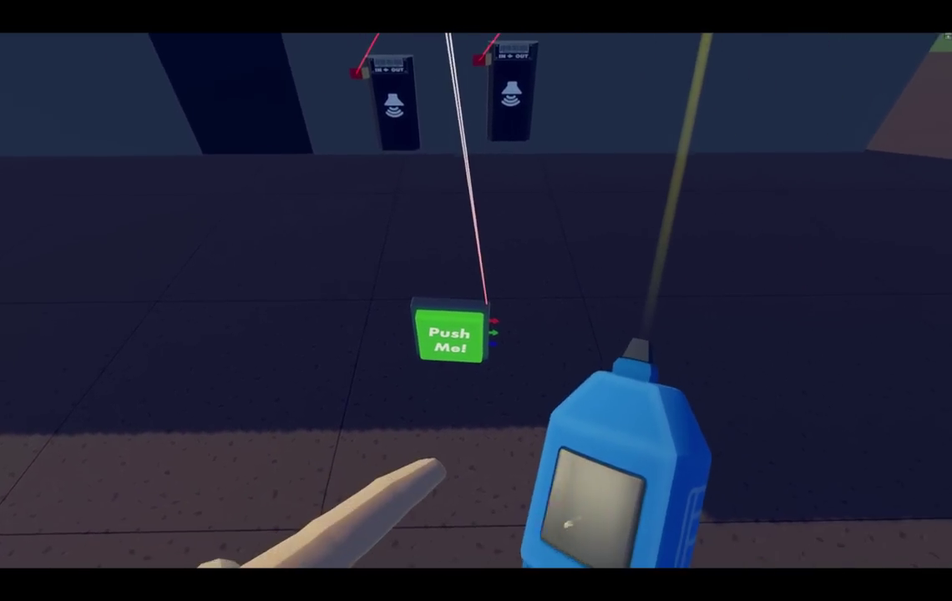
left_click(451, 451)
left_click_drag(531, 347, 493, 330)
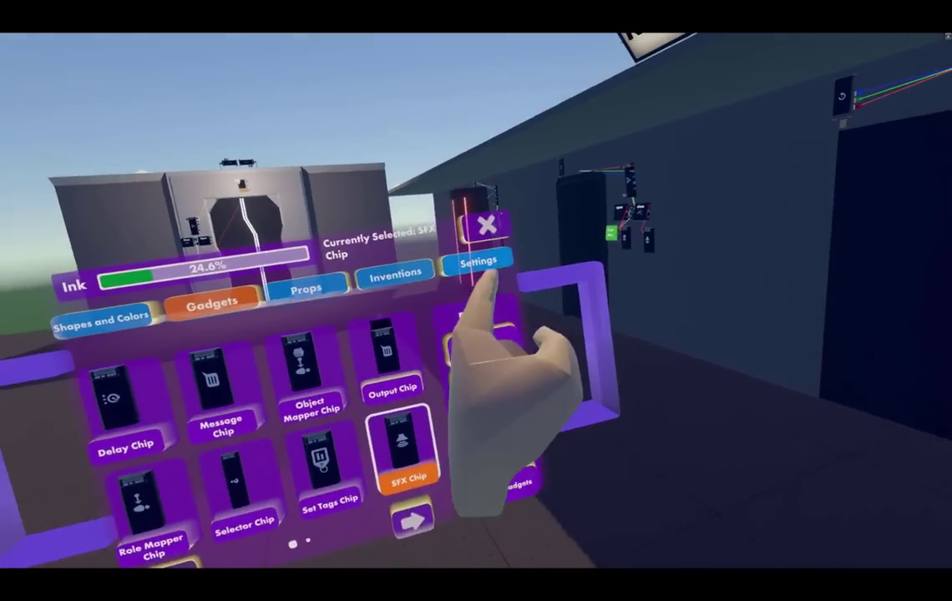
left_click(479, 265)
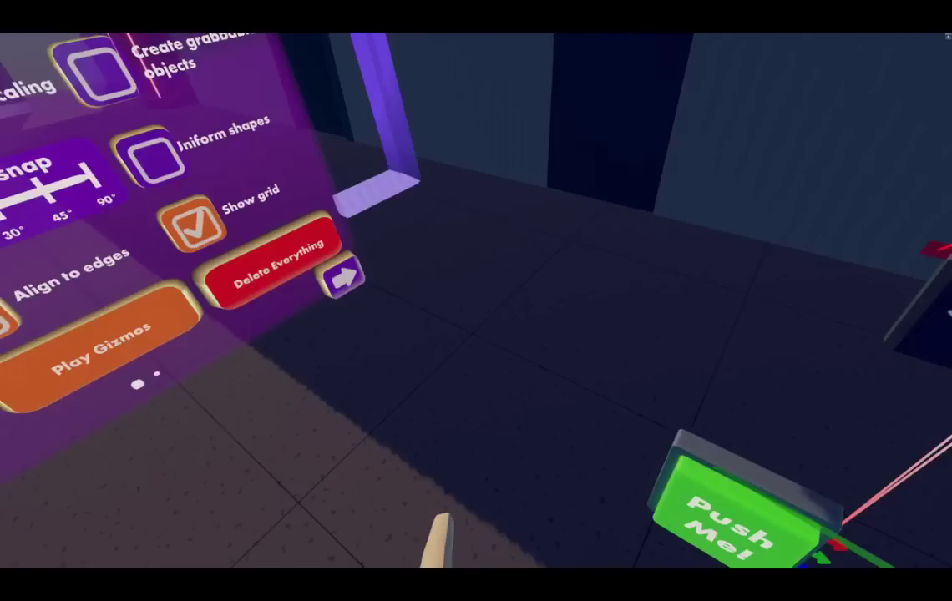
left_click(429, 269)
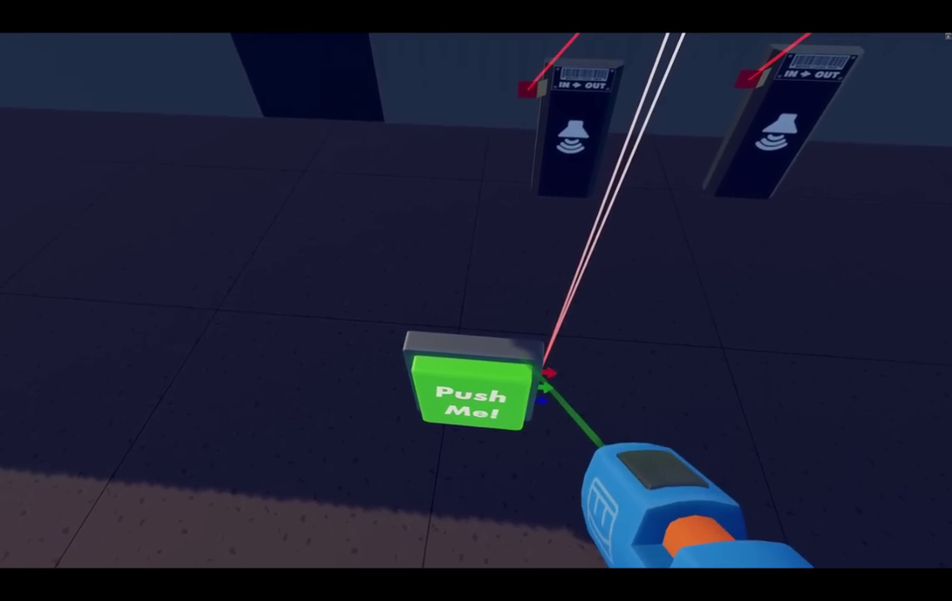
left_click_drag(472, 405, 524, 376)
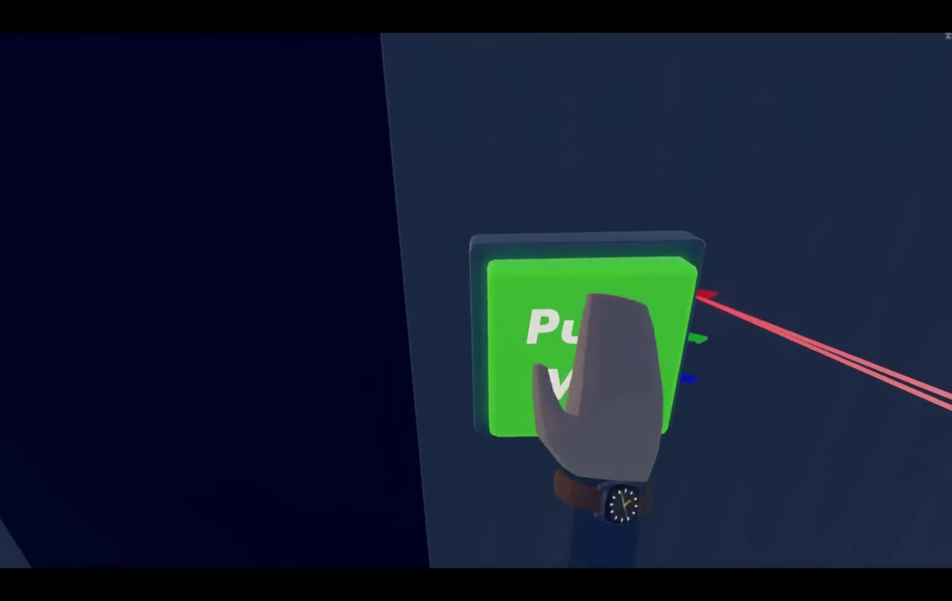
left_click(601, 334)
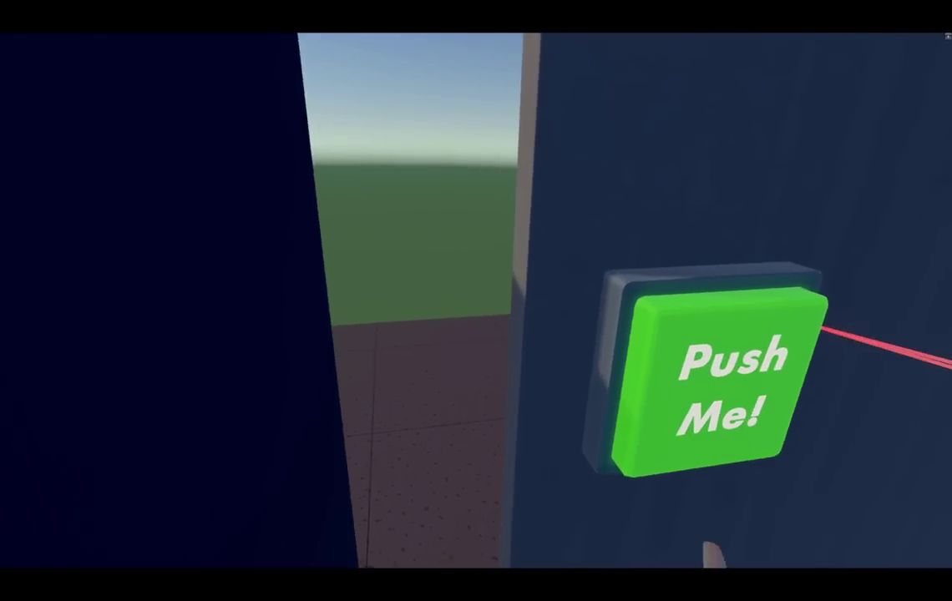